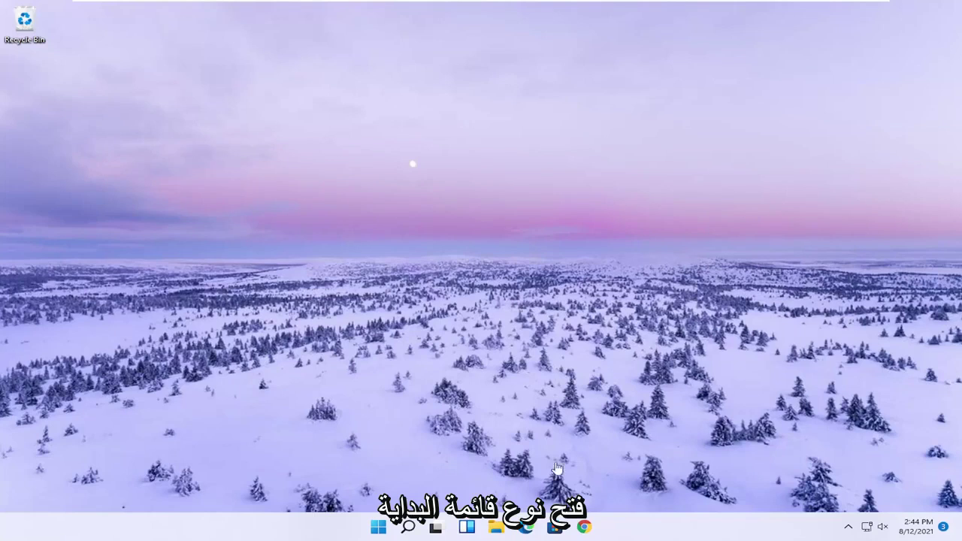
Launch Registry Editor as administrator from a Start search for 'regedit', approving the UAC prompt.
{"action": "left_click", "coordinate": [418, 530]}
{"action": "type", "text": "regedit"}
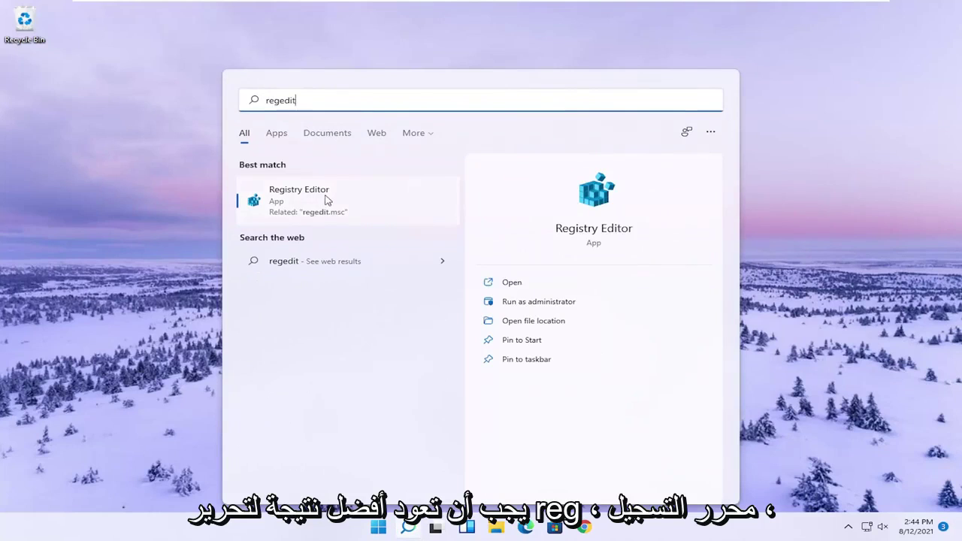
{"action": "right_click", "coordinate": [299, 201]}
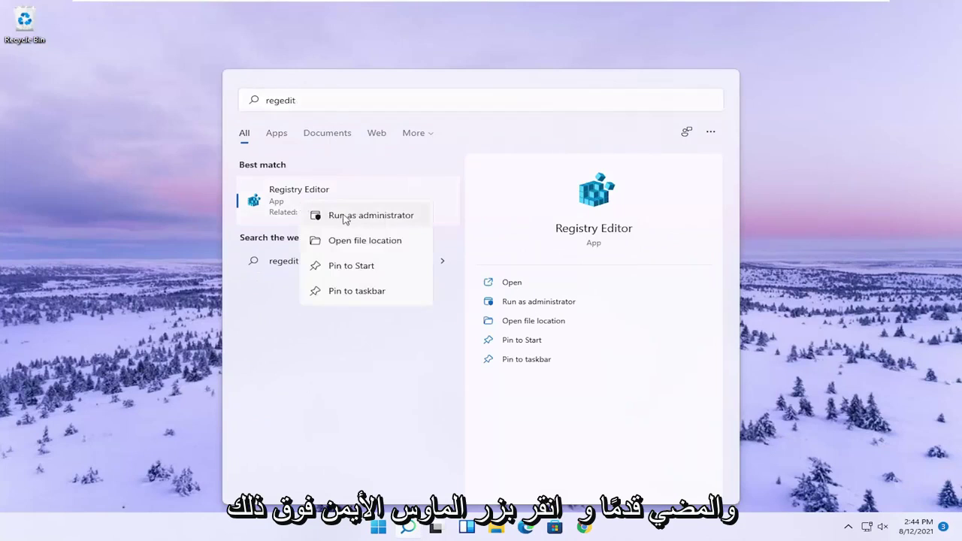
{"action": "left_click", "coordinate": [318, 215]}
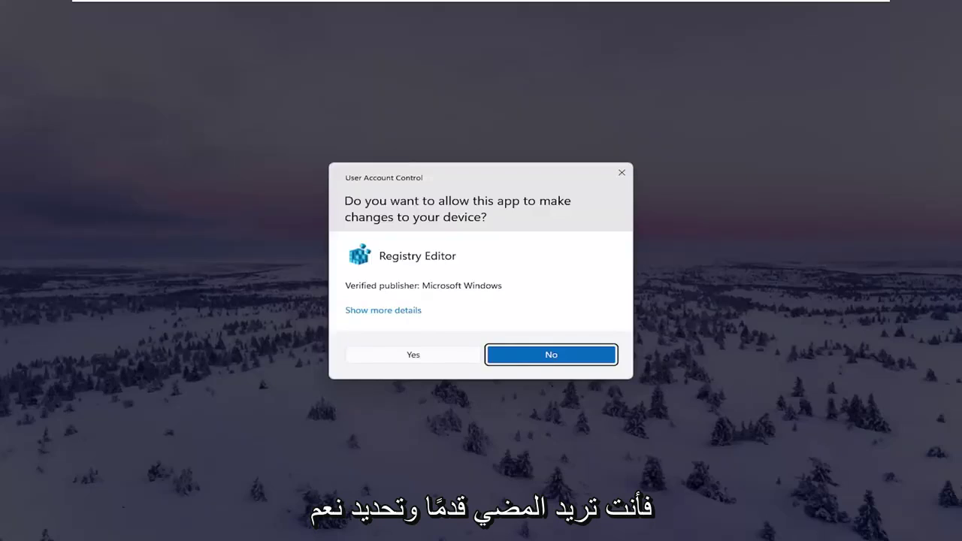
{"action": "left_click", "coordinate": [409, 359]}
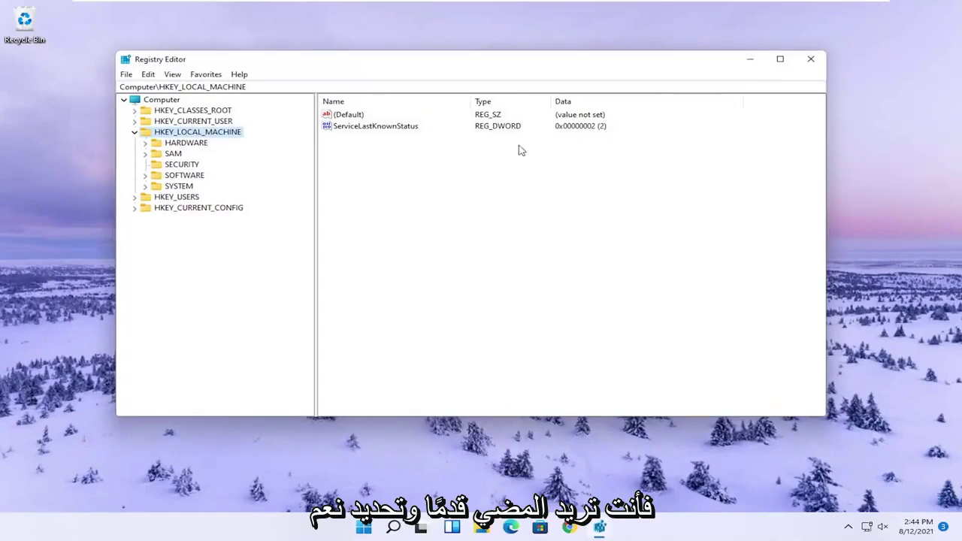
Collapse HKEY_LOCAL_MACHINE, select Computer, and cancel the registry Export dialog without saving.
{"action": "left_click", "coordinate": [135, 132]}
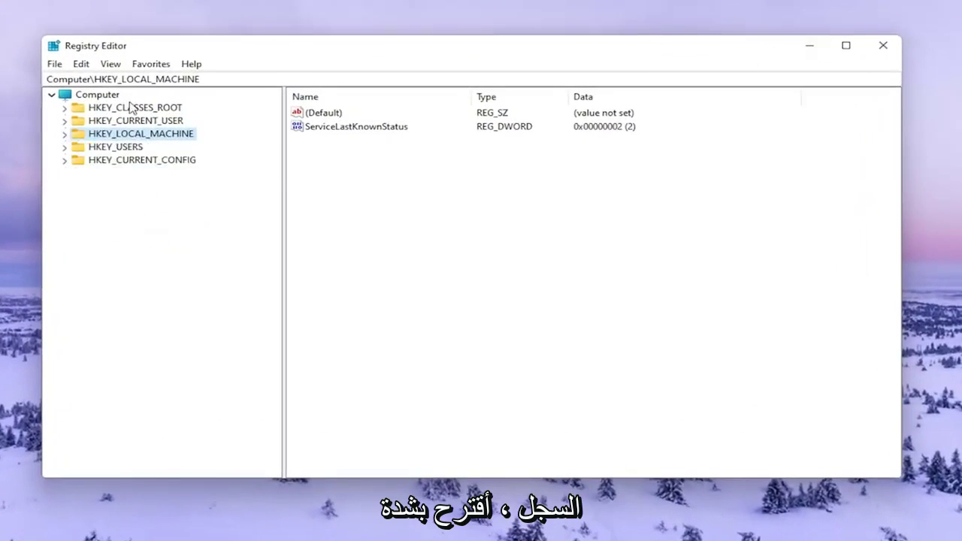
{"action": "left_click", "coordinate": [97, 95]}
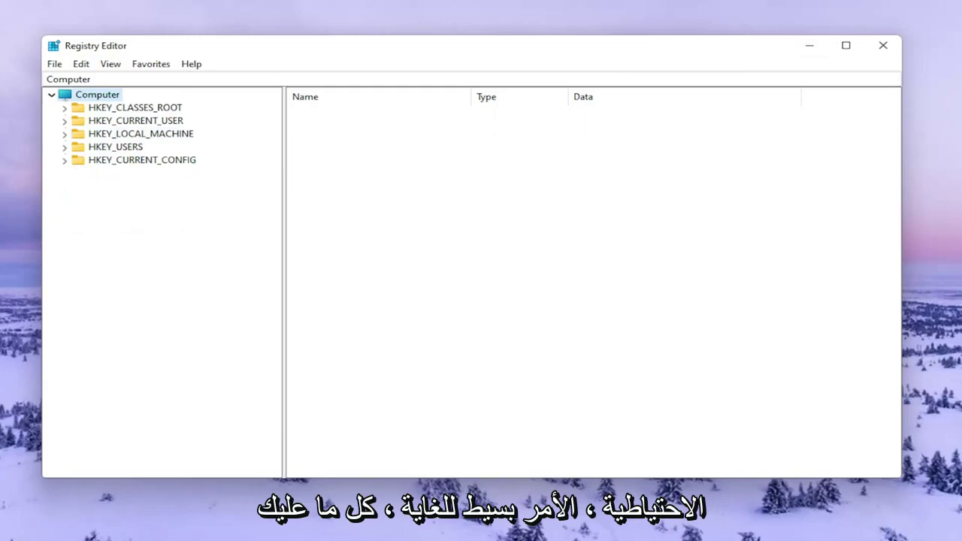
{"action": "left_click", "coordinate": [55, 64]}
{"action": "left_click", "coordinate": [70, 94]}
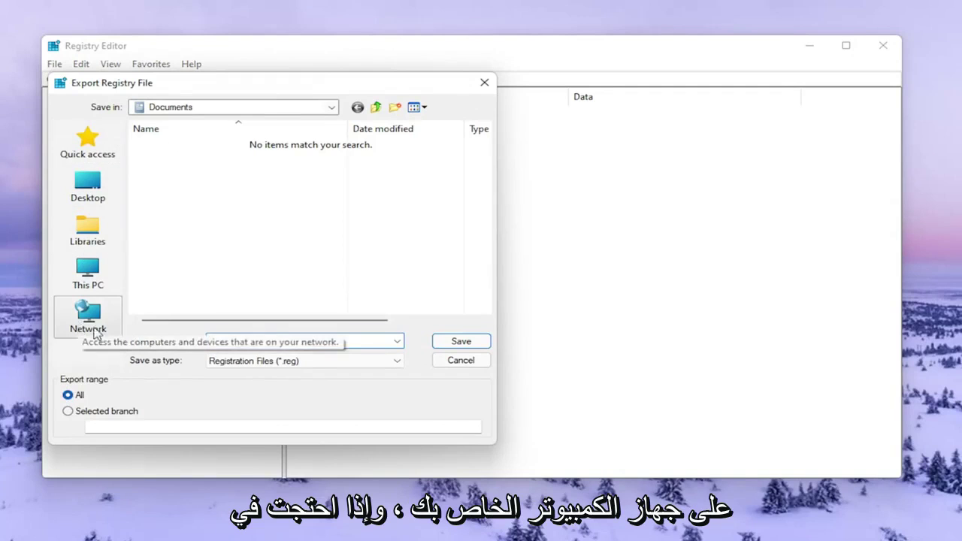
{"action": "left_click", "coordinate": [444, 365]}
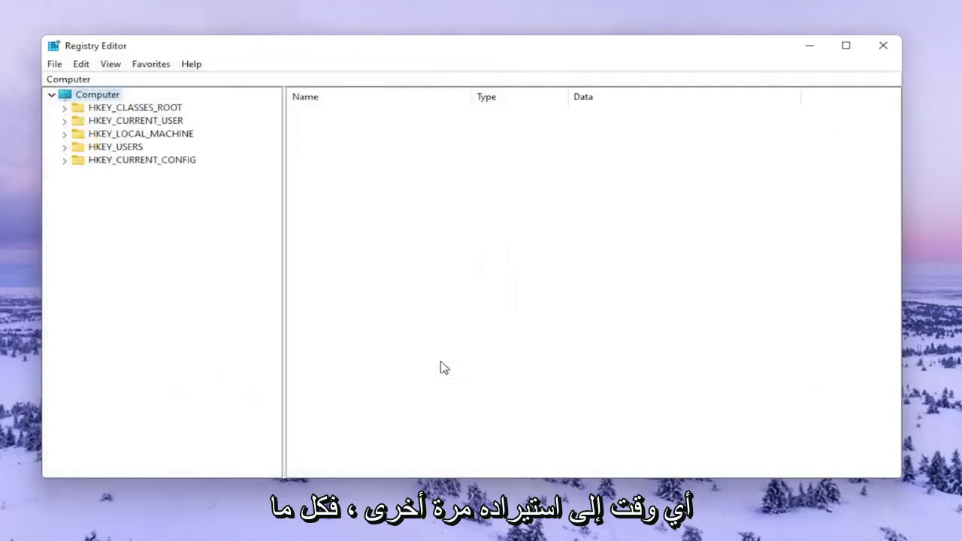
Open the registry Import dialog and cancel it without importing.
{"action": "left_click", "coordinate": [54, 66]}
{"action": "left_click", "coordinate": [87, 81]}
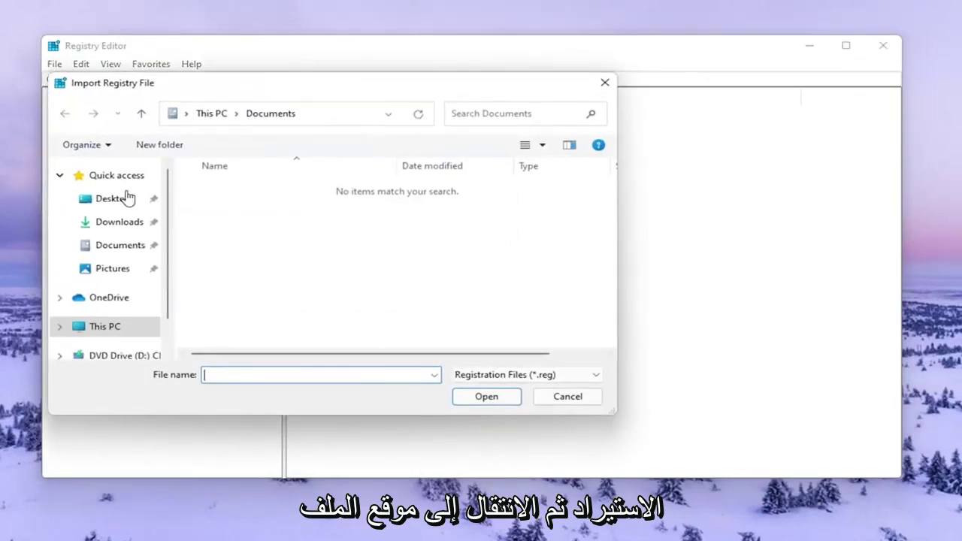
{"action": "left_click", "coordinate": [587, 401]}
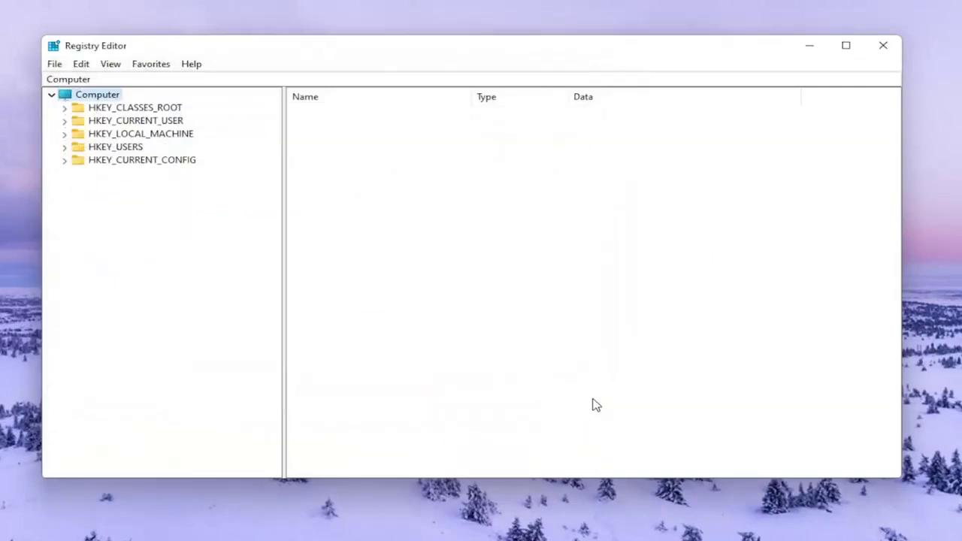
Expand HKEY_CURRENT_USER, Software and Classes in the key tree.
{"action": "double_click", "coordinate": [149, 122]}
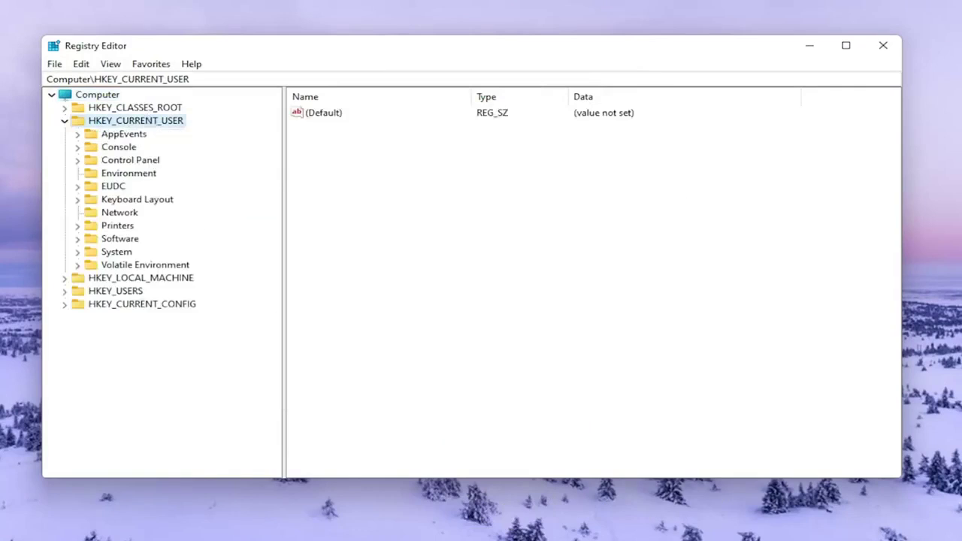
{"action": "left_click", "coordinate": [120, 240]}
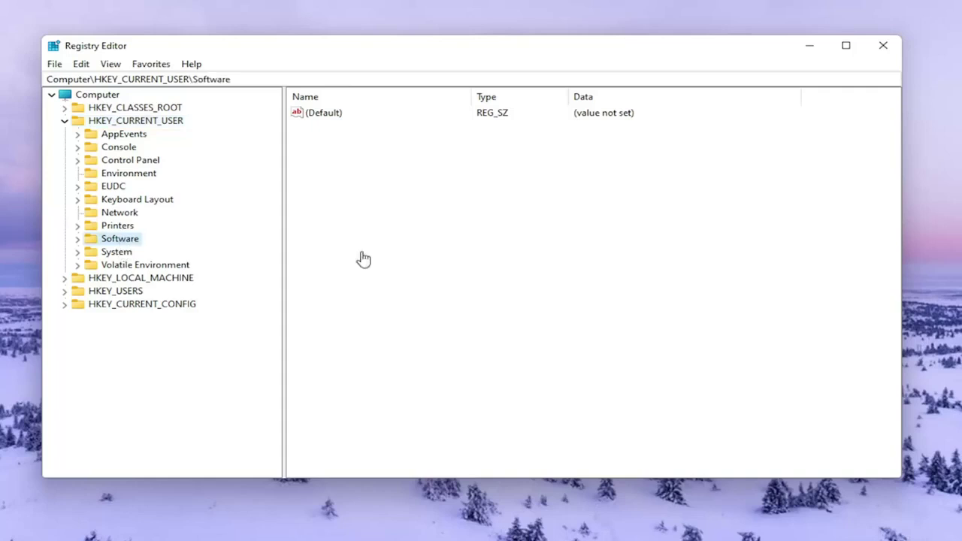
{"action": "double_click", "coordinate": [111, 239]}
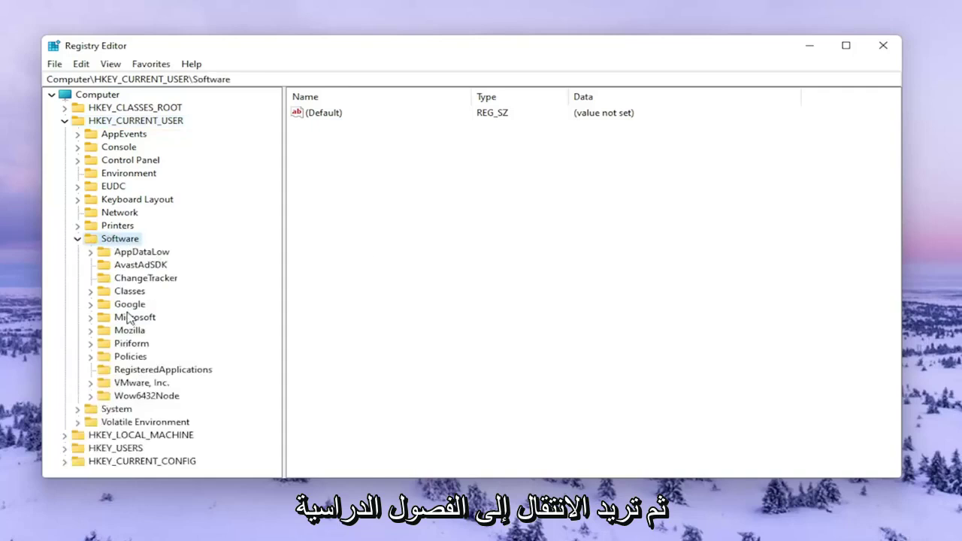
{"action": "left_click", "coordinate": [174, 294]}
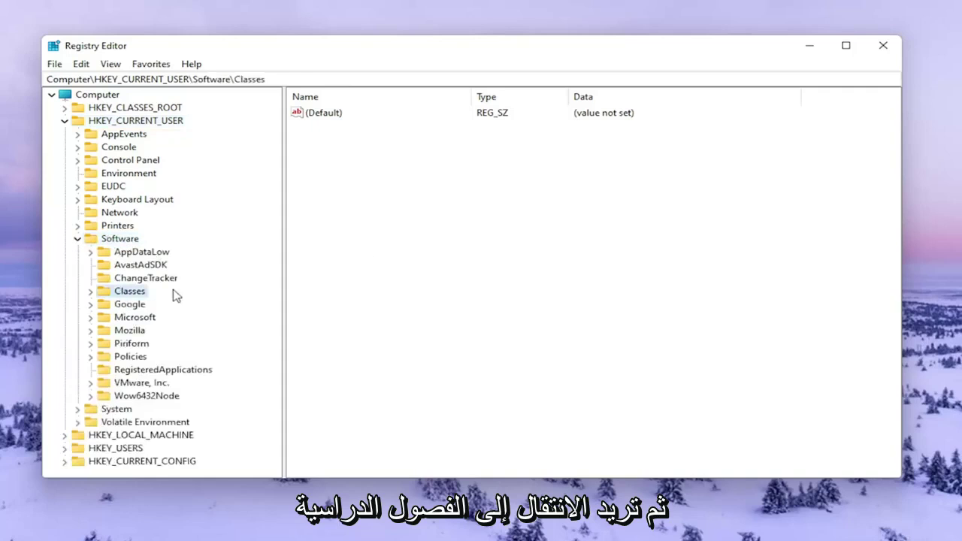
{"action": "double_click", "coordinate": [114, 295]}
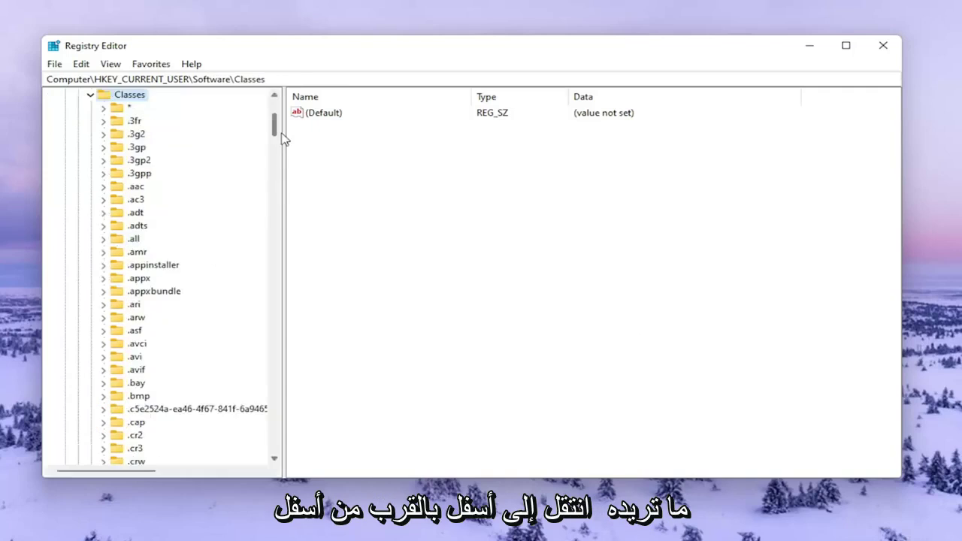
Jump to the Local Settings key under Classes by typing 'lo'.
{"action": "left_click_drag", "start_coordinate": [283, 136], "coordinate": [289, 362]}
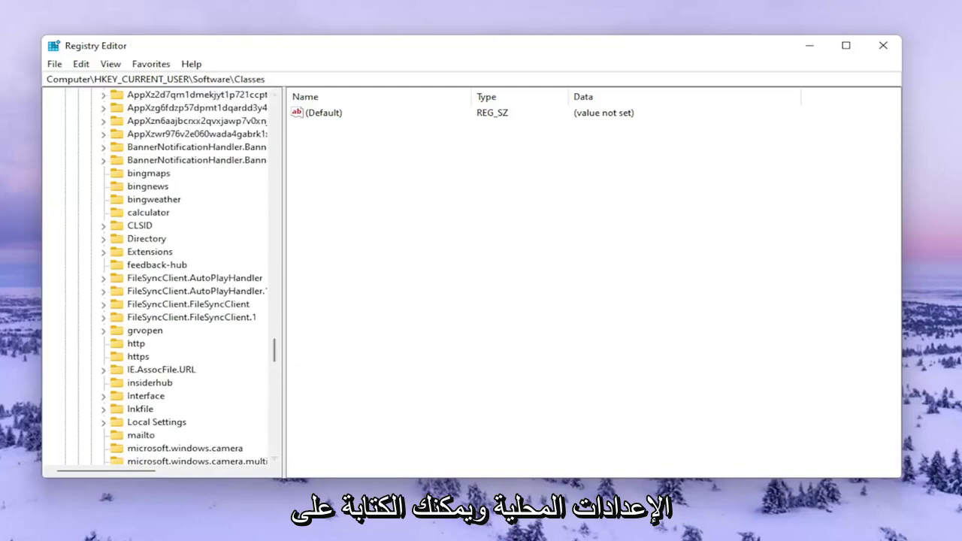
{"action": "scroll", "coordinate": [131, 288], "scroll_direction": "up", "scroll_amount": 3}
{"action": "left_click", "coordinate": [173, 186]}
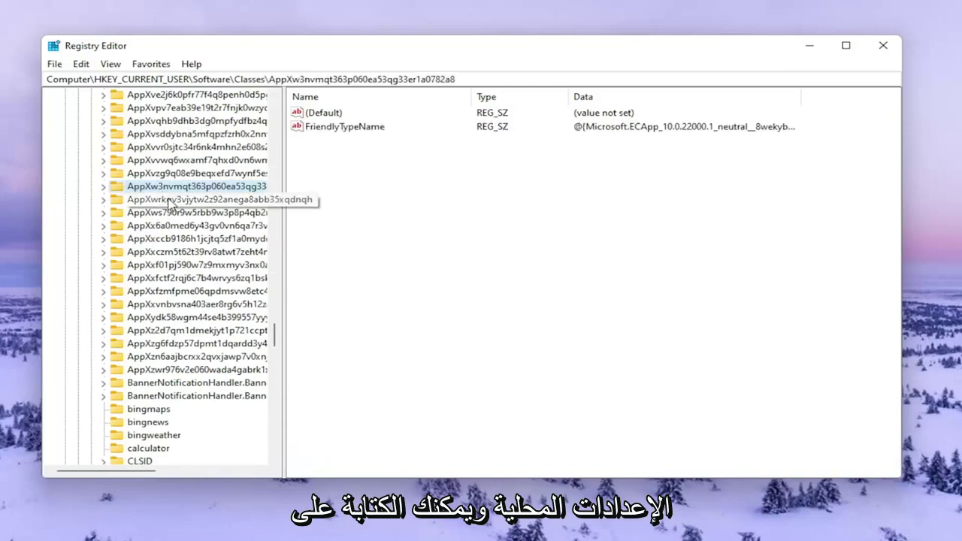
{"action": "type", "text": "lo"}
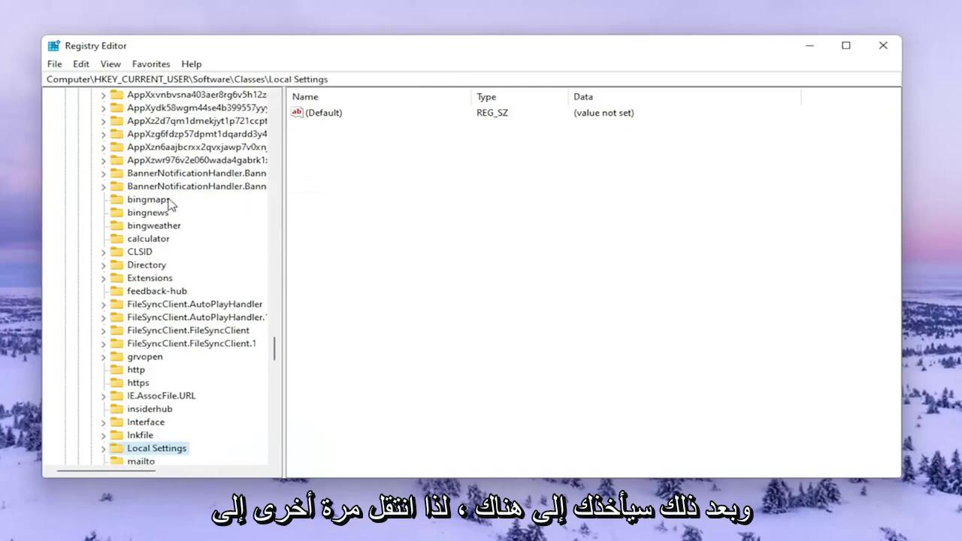
{"action": "scroll", "coordinate": [170, 288], "scroll_direction": "up", "scroll_amount": 1}
{"action": "scroll", "coordinate": [170, 316], "scroll_direction": "down", "scroll_amount": 4}
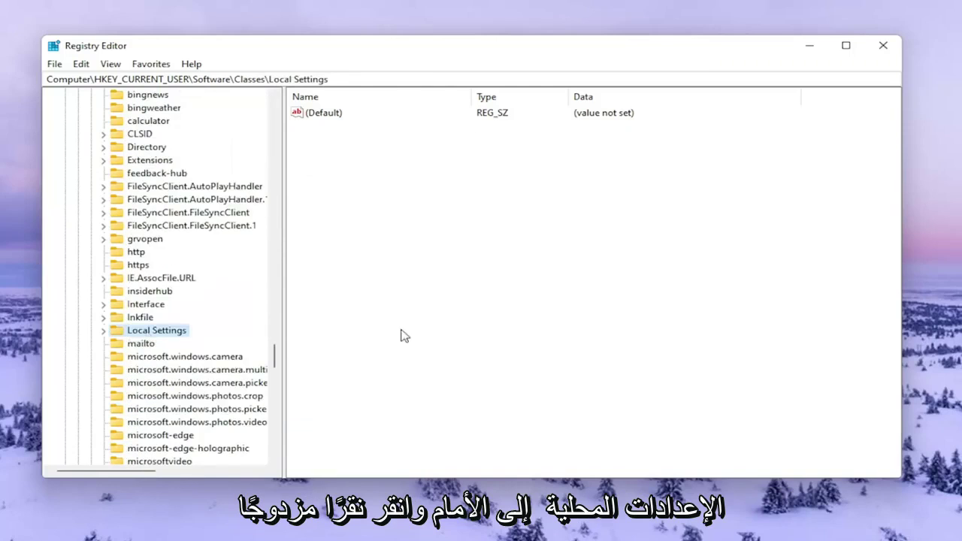
Expand Local Settings\Software\Microsoft\Windows\Shell to list BagMRU and Bags.
{"action": "double_click", "coordinate": [129, 332]}
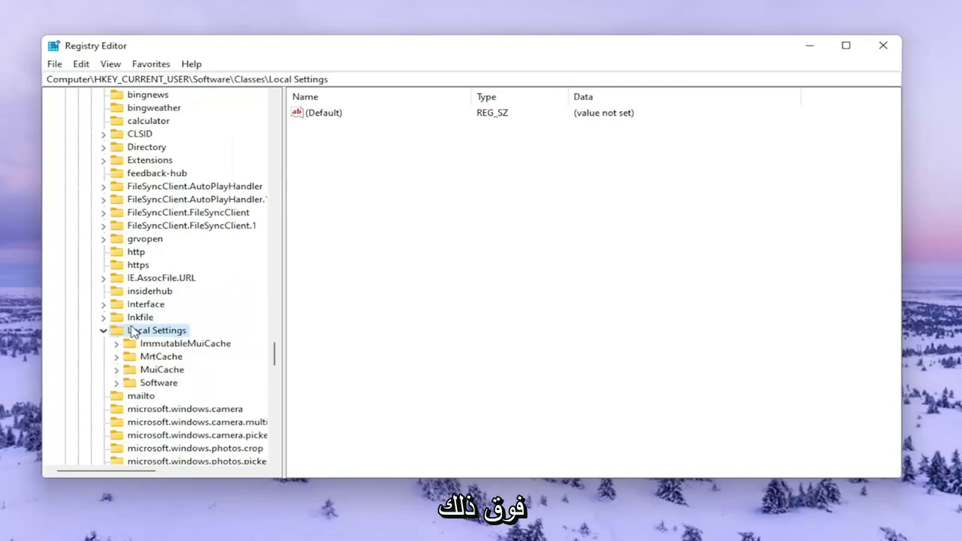
{"action": "left_click", "coordinate": [156, 373]}
{"action": "double_click", "coordinate": [157, 383]}
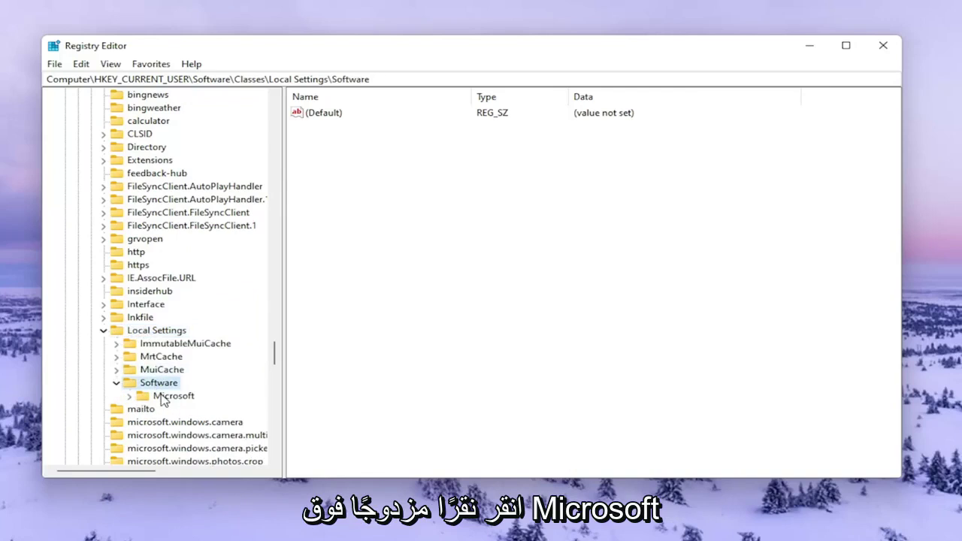
{"action": "double_click", "coordinate": [163, 396]}
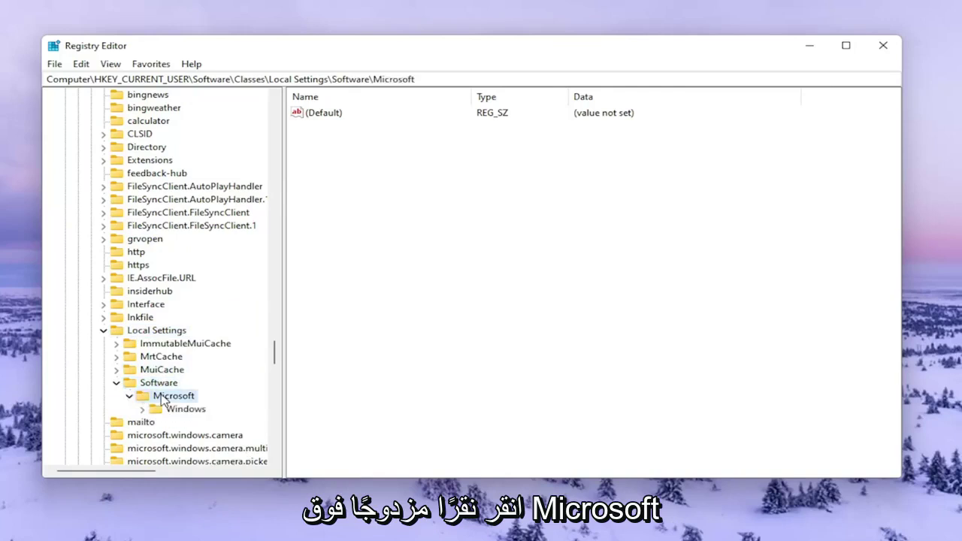
{"action": "double_click", "coordinate": [162, 411]}
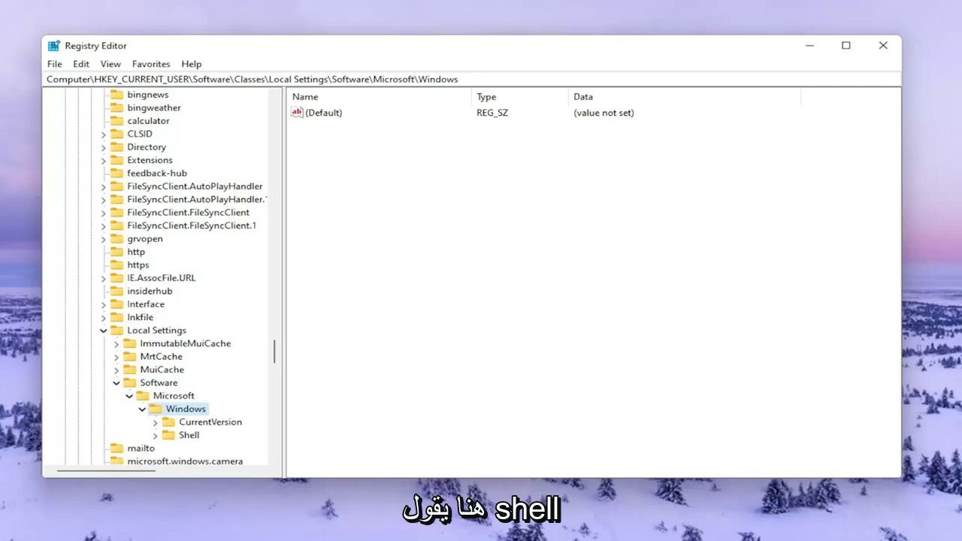
{"action": "double_click", "coordinate": [184, 436]}
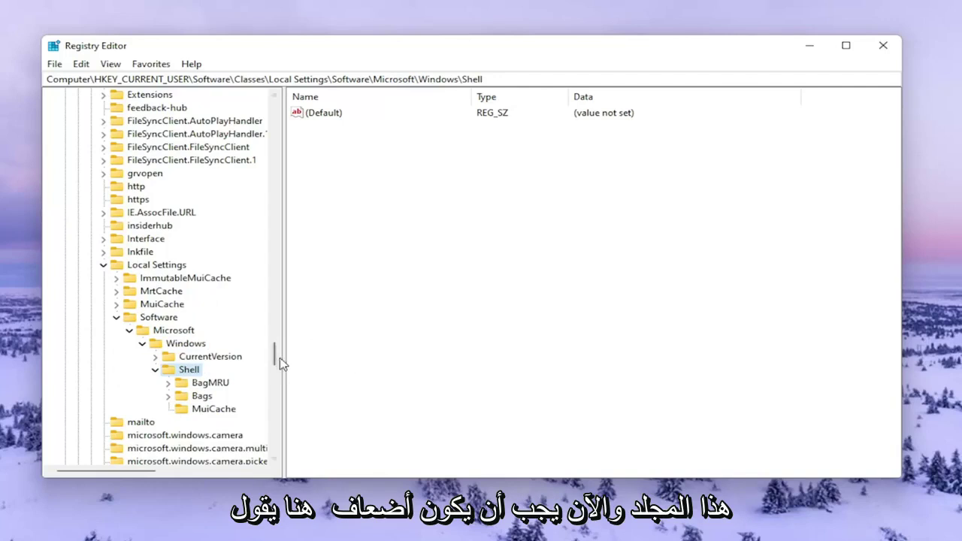
Widen the tree pane and permanently delete the BagMRU key under Shell.
{"action": "left_click_drag", "start_coordinate": [277, 345], "coordinate": [314, 346]}
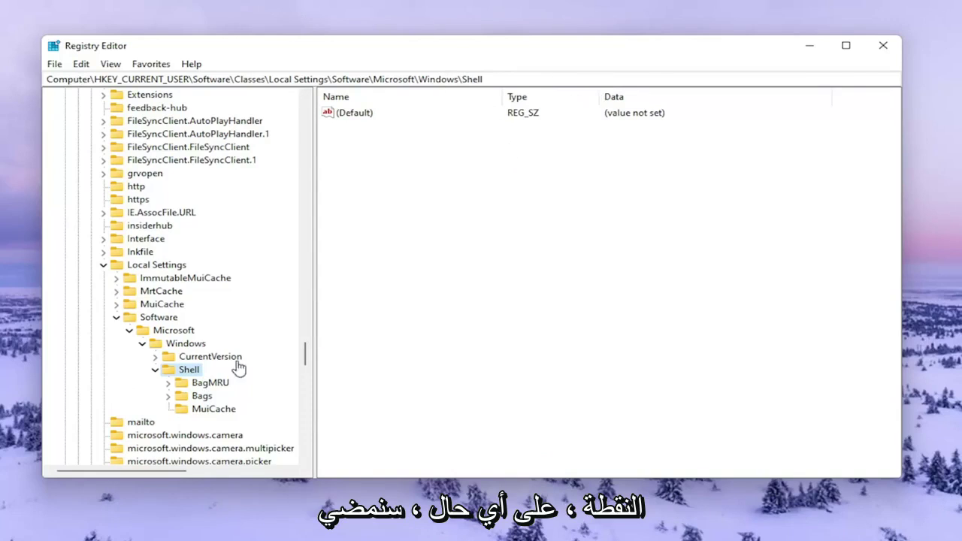
{"action": "left_click", "coordinate": [202, 386]}
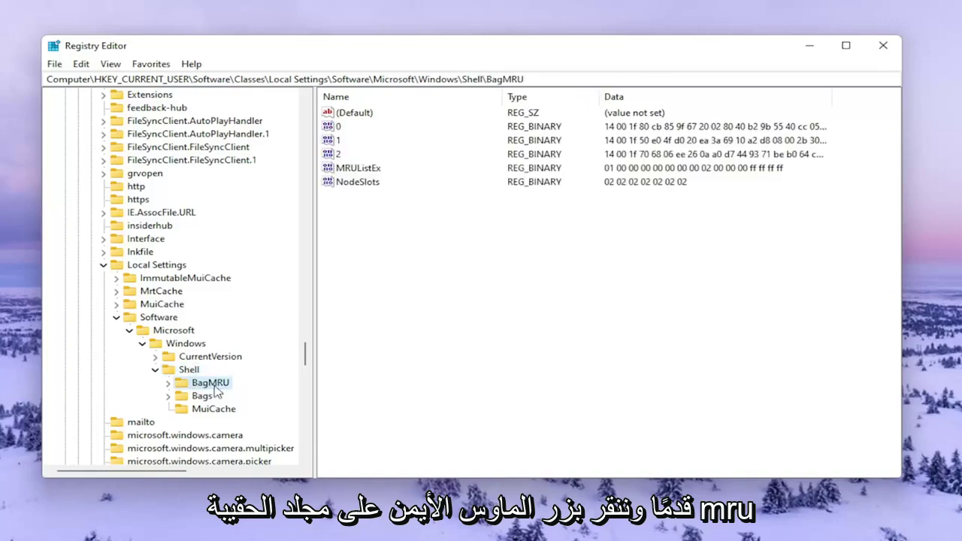
{"action": "right_click", "coordinate": [218, 386]}
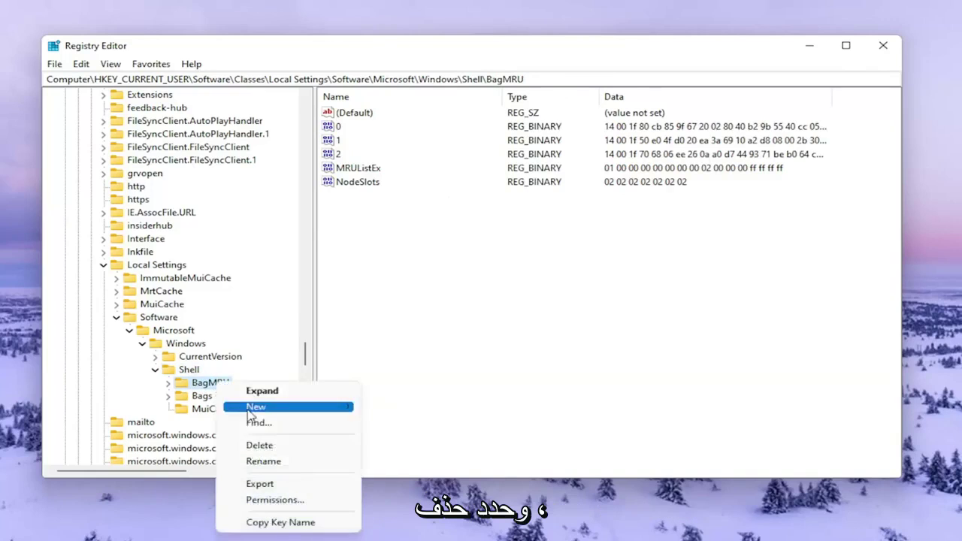
{"action": "left_click", "coordinate": [259, 447]}
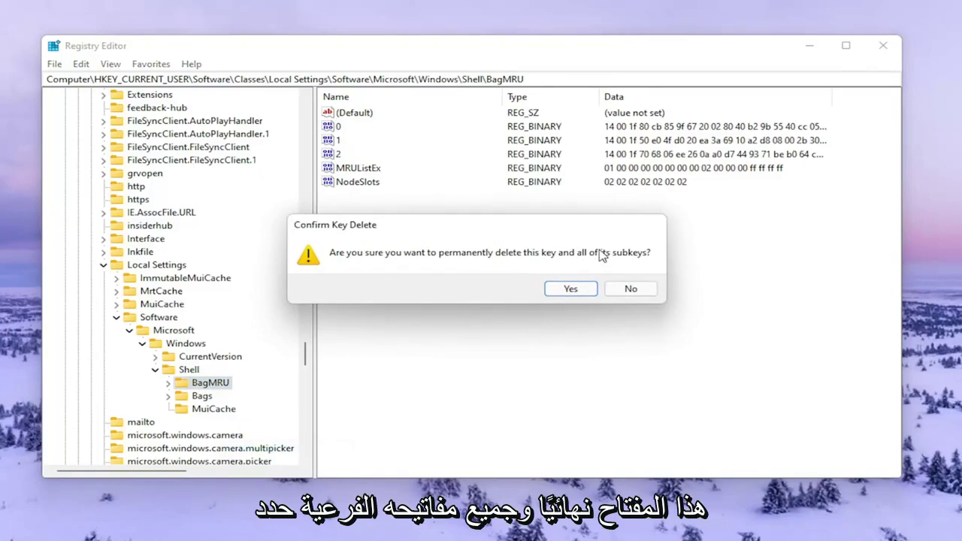
{"action": "left_click", "coordinate": [580, 290]}
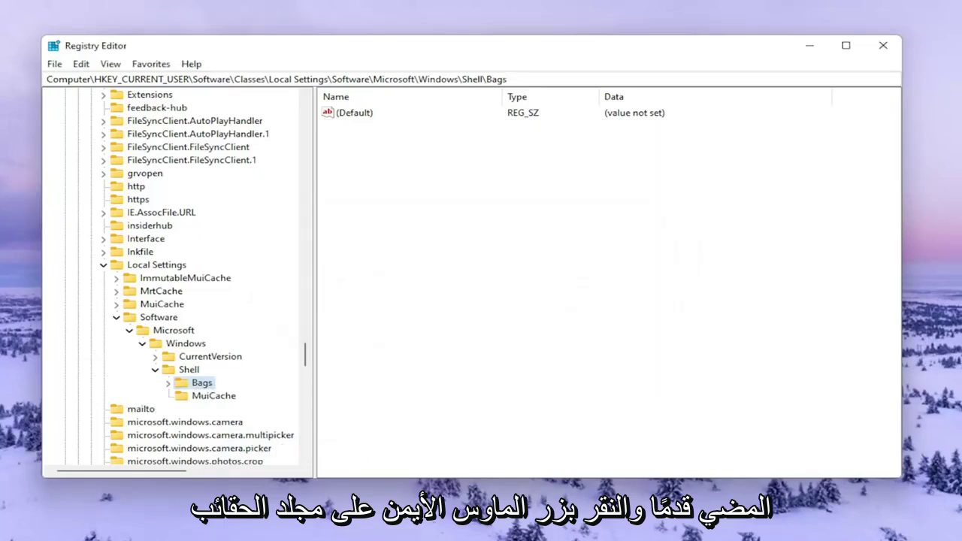
Permanently delete the Bags key under Shell, leaving only MuiCache.
{"action": "right_click", "coordinate": [200, 382]}
{"action": "left_click", "coordinate": [233, 445]}
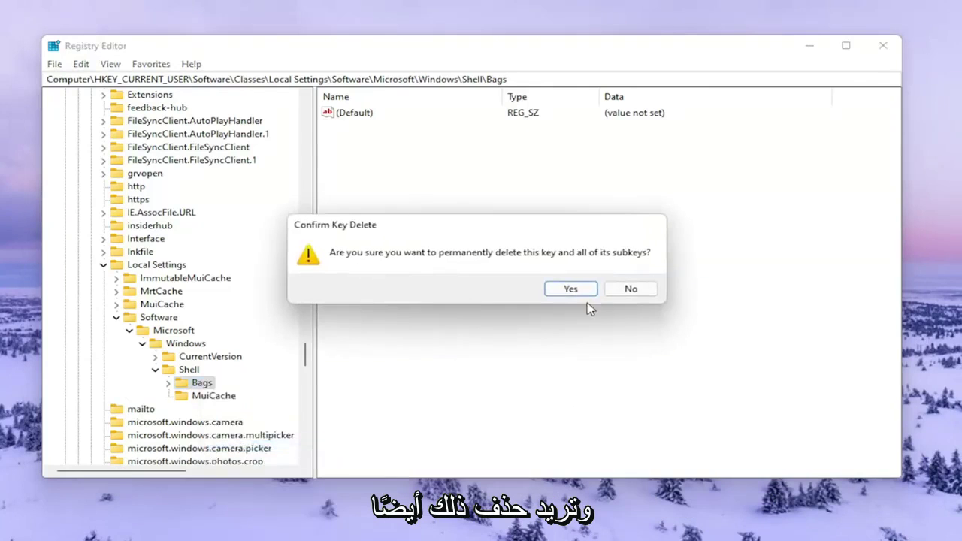
{"action": "left_click", "coordinate": [563, 288]}
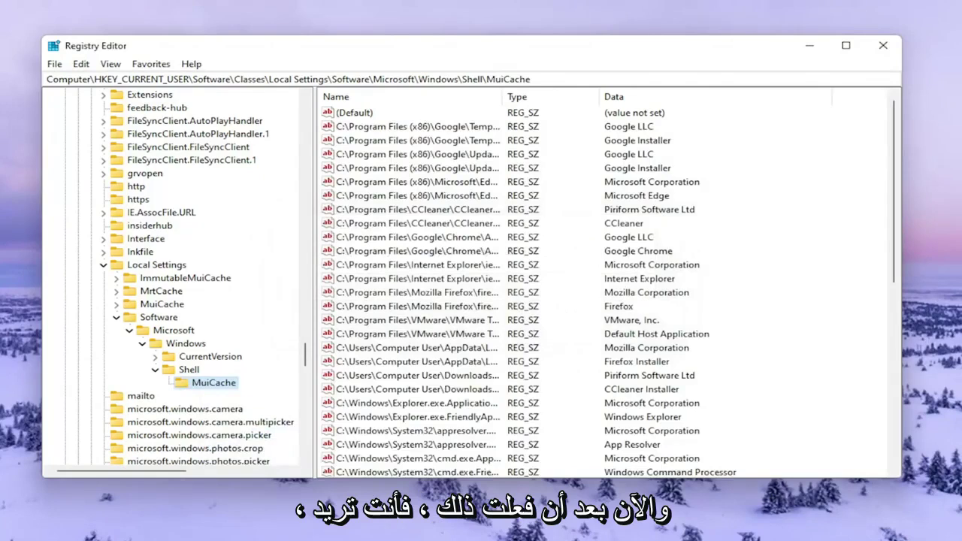
Collapse the Shell, Windows, Microsoft, Software, Local Settings, Classes and HKCU Software keys.
{"action": "left_click", "coordinate": [154, 369]}
{"action": "left_click", "coordinate": [142, 343]}
{"action": "left_click", "coordinate": [129, 330]}
{"action": "left_click", "coordinate": [117, 317]}
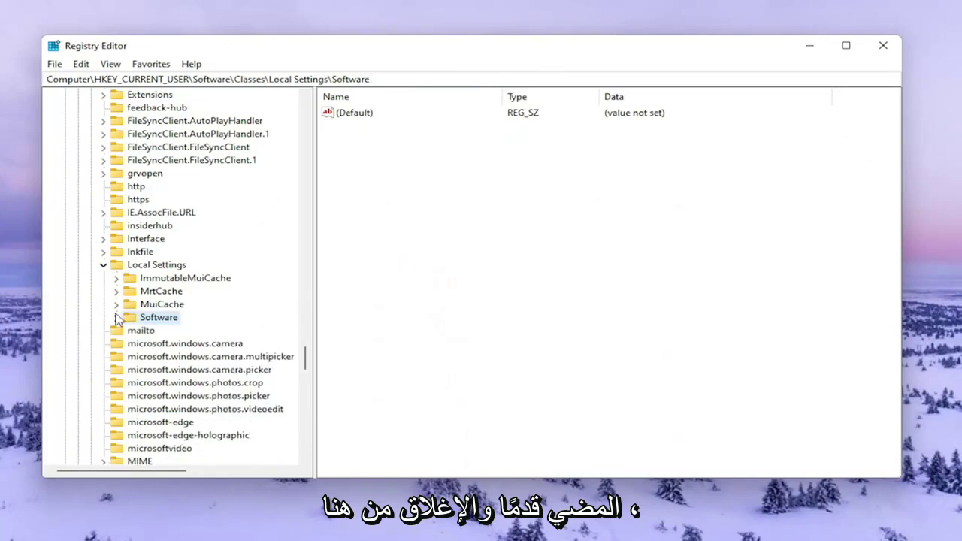
{"action": "left_click", "coordinate": [103, 265]}
{"action": "scroll", "coordinate": [225, 323], "scroll_direction": "up", "scroll_amount": 15}
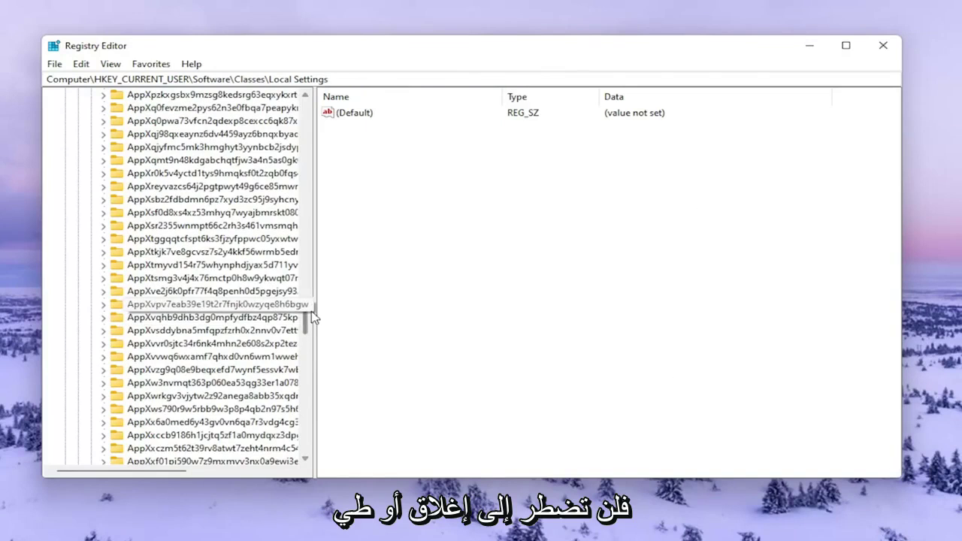
{"action": "left_click_drag", "start_coordinate": [307, 320], "coordinate": [313, 98]}
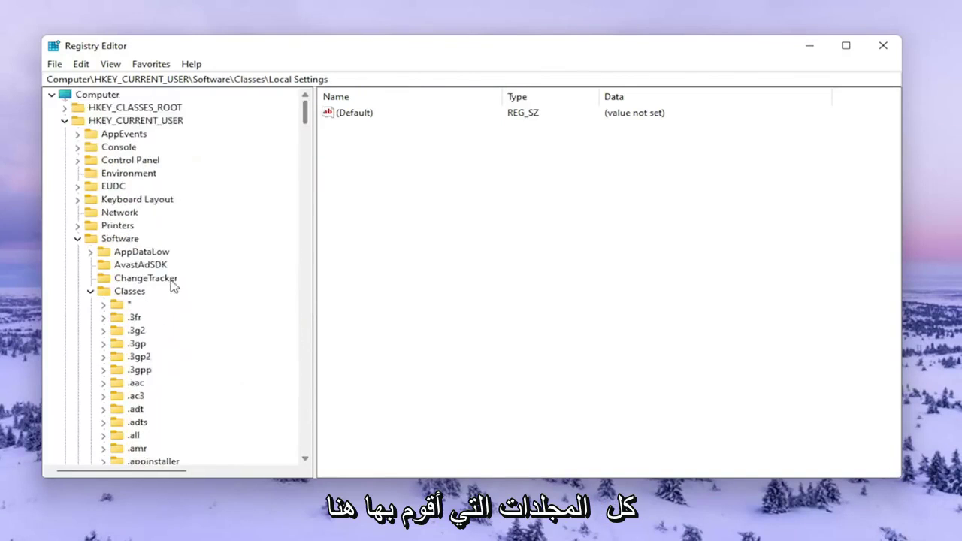
{"action": "left_click", "coordinate": [91, 289]}
{"action": "left_click", "coordinate": [78, 238]}
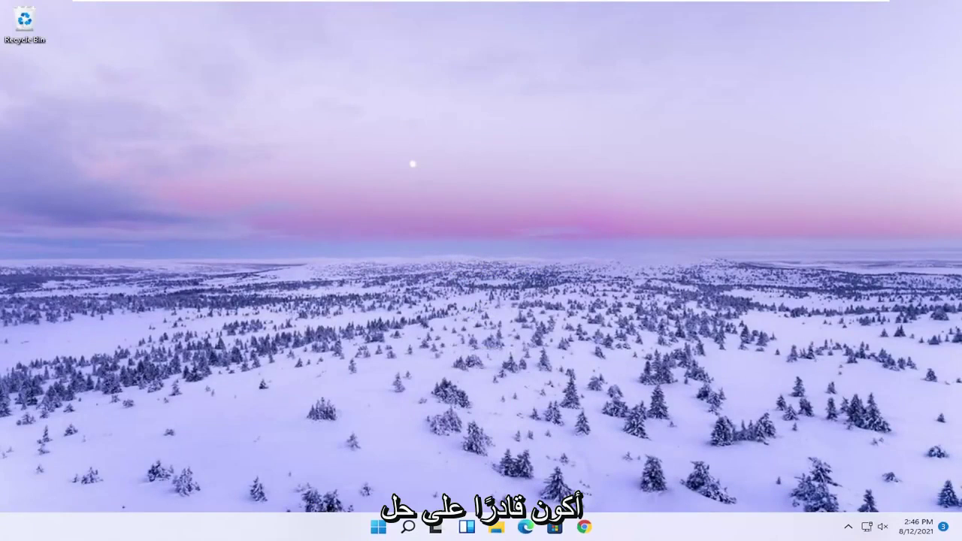
{"action": "left_click", "coordinate": [496, 526]}
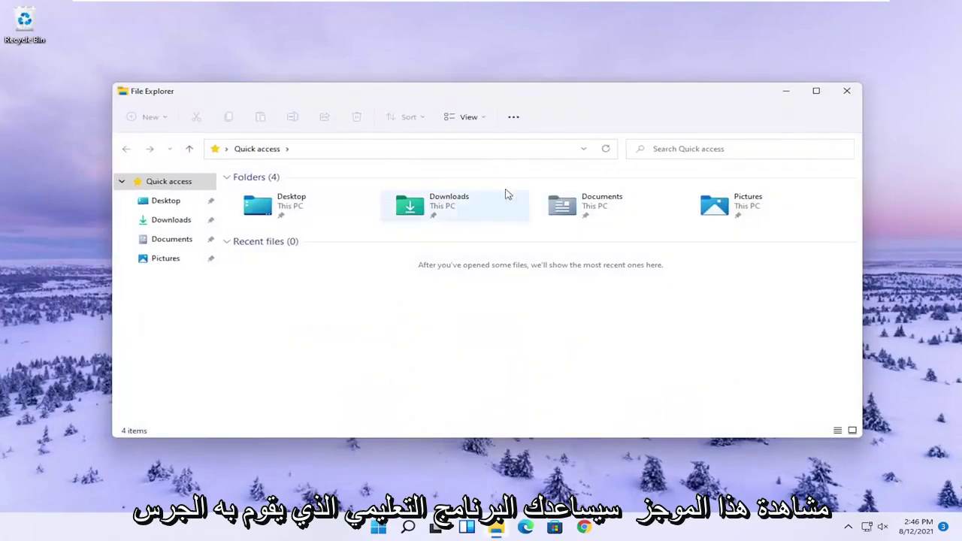
{"action": "left_click", "coordinate": [848, 90]}
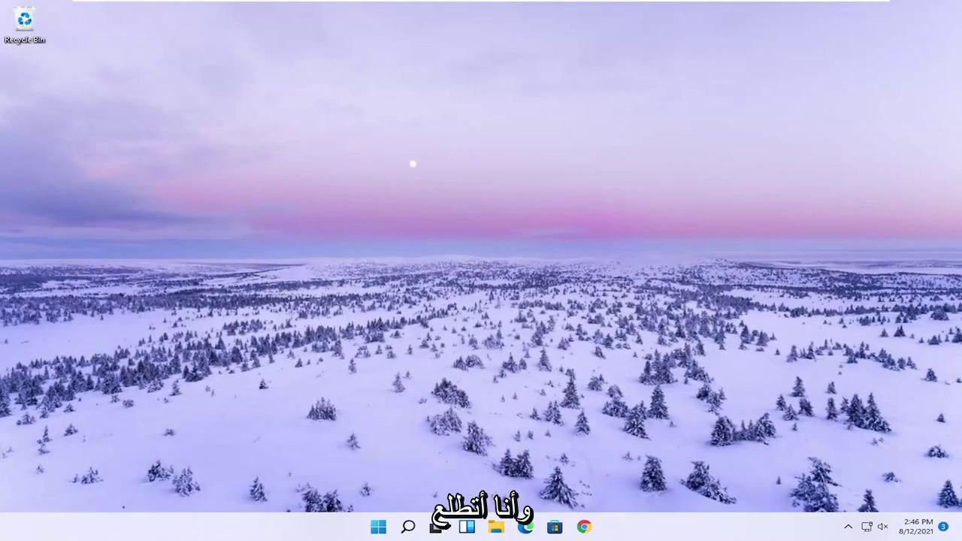